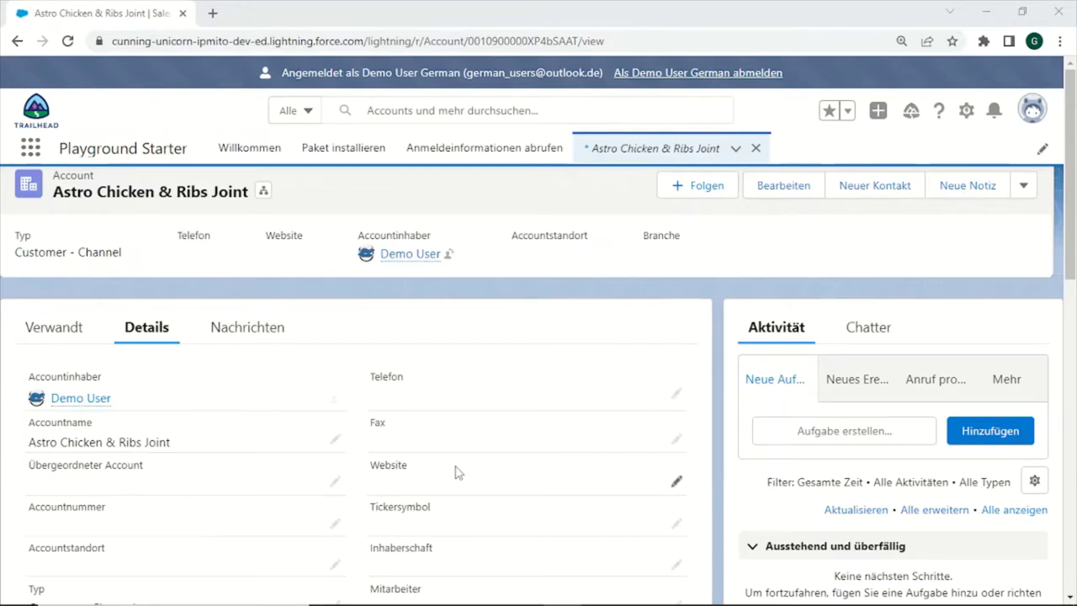
Check the options offered by the Bewertung picklist in the account's Demo Section
{"action": "scroll", "coordinate": [455, 472], "scroll_direction": "down", "scroll_amount": 10}
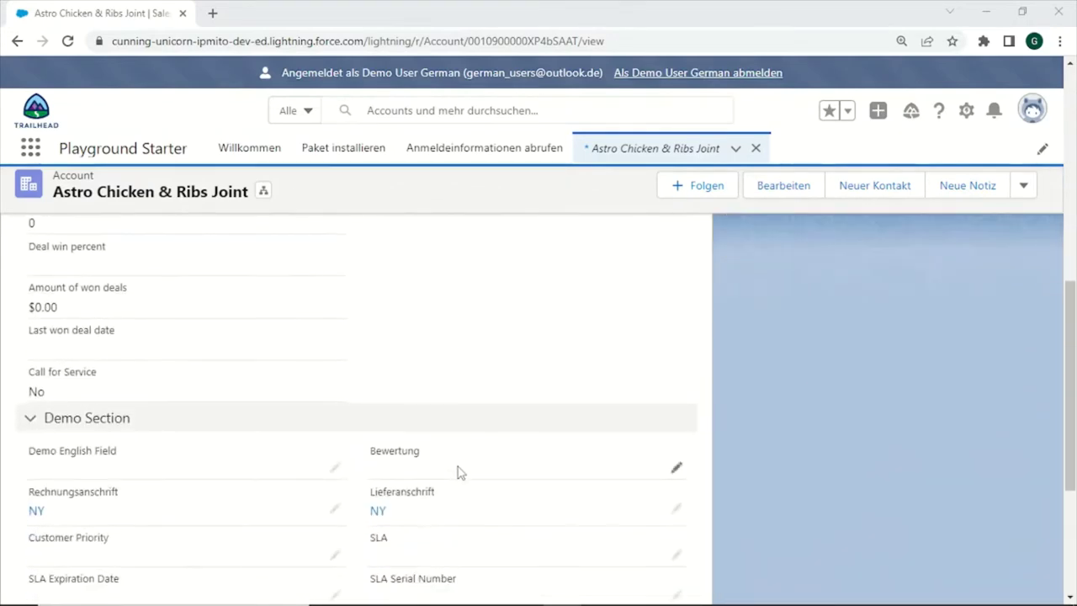
{"action": "left_click", "coordinate": [681, 474]}
{"action": "left_click", "coordinate": [614, 465]}
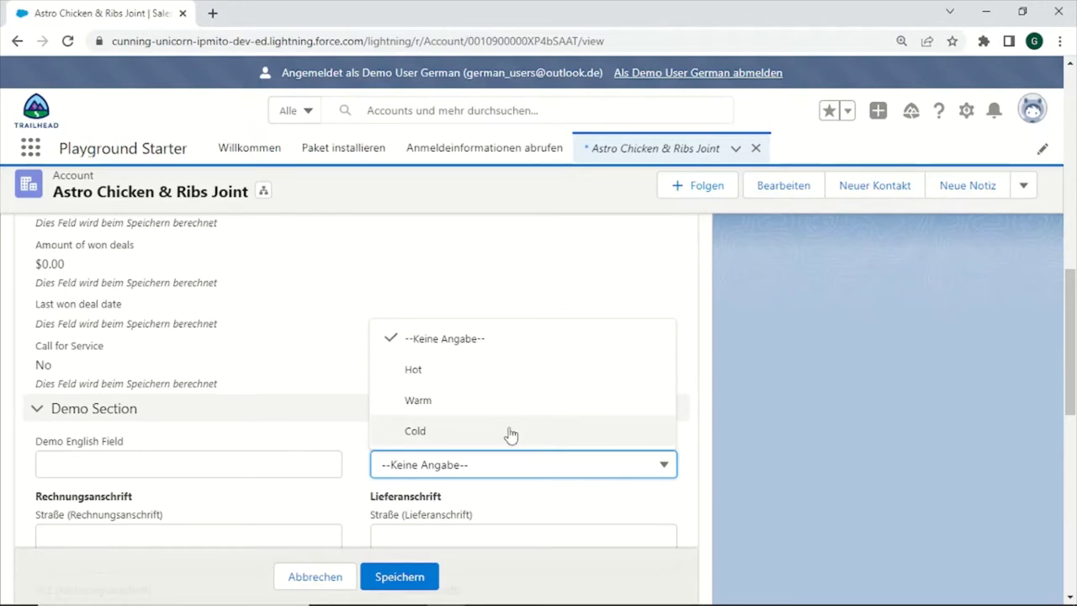
{"action": "left_click", "coordinate": [278, 439]}
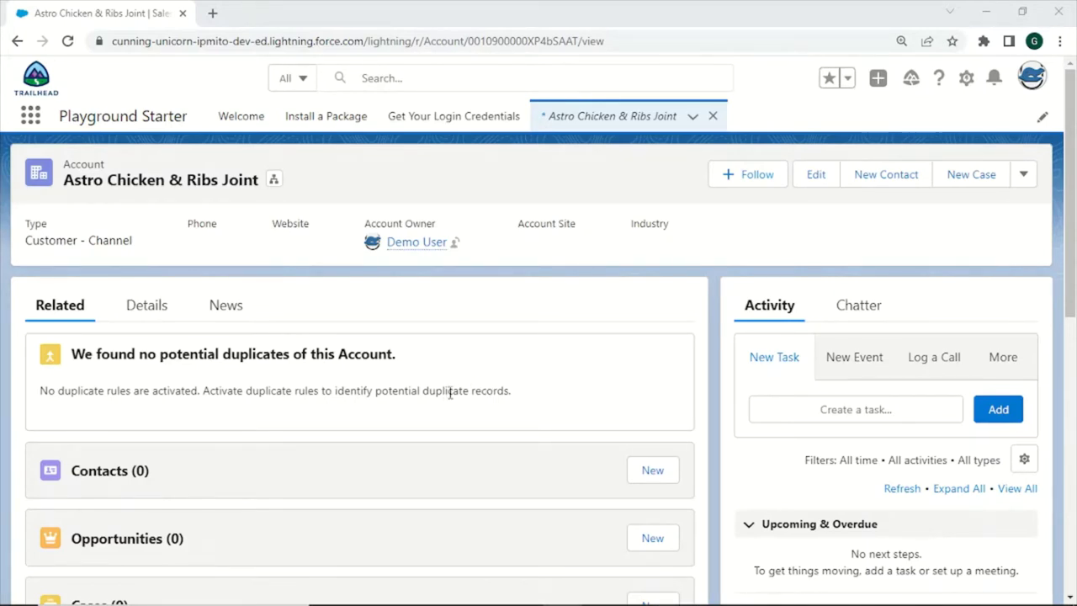
Find the Translate page in Setup with the search term "translate" and enable the Translation Workbench
{"action": "left_click", "coordinate": [966, 77]}
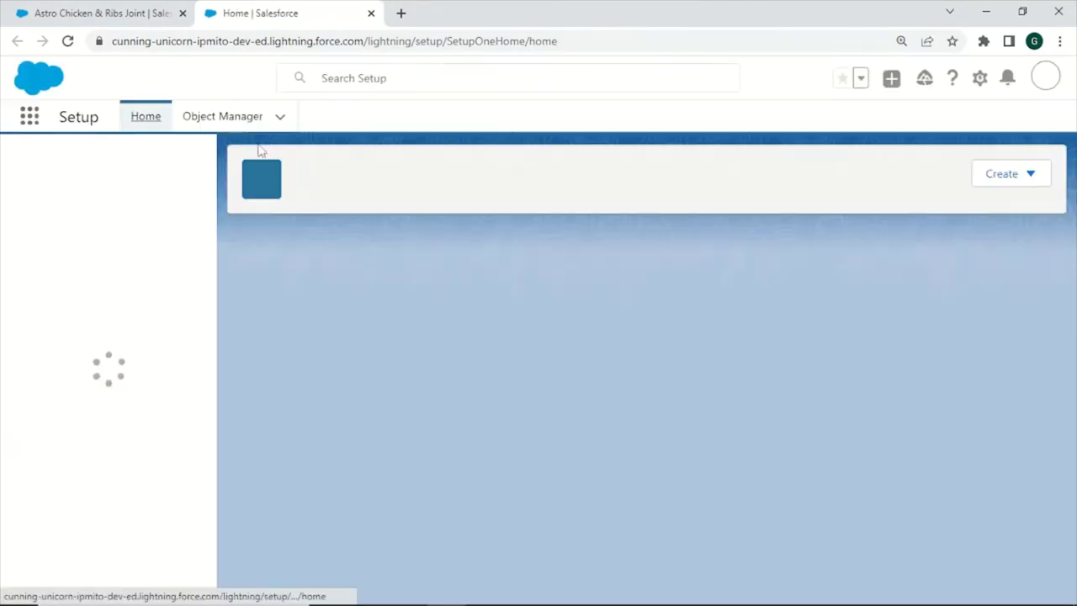
{"action": "left_click", "coordinate": [138, 169]}
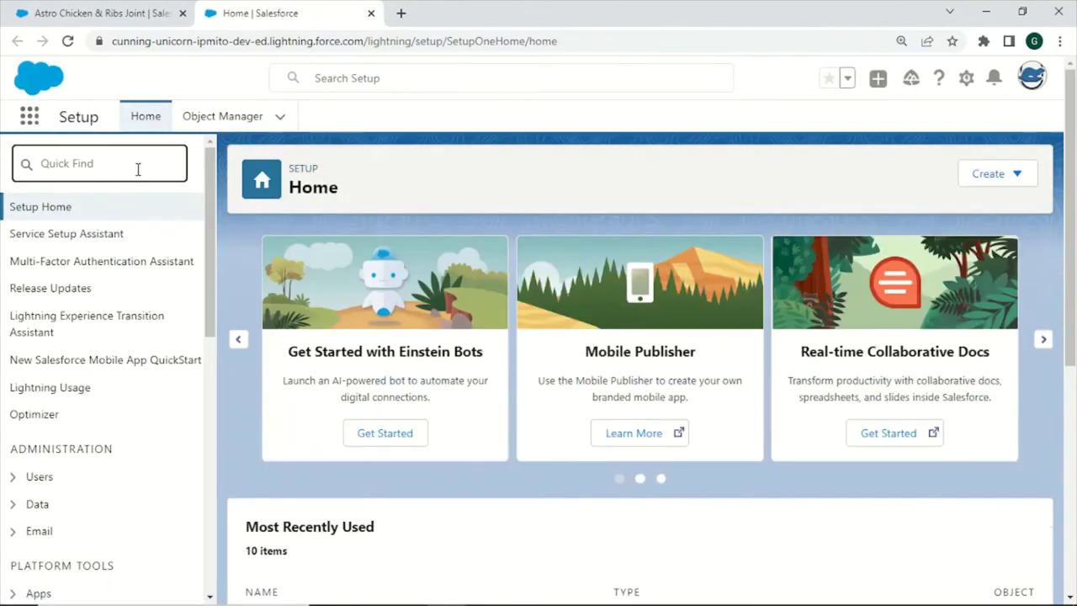
{"action": "type", "text": "tr"}
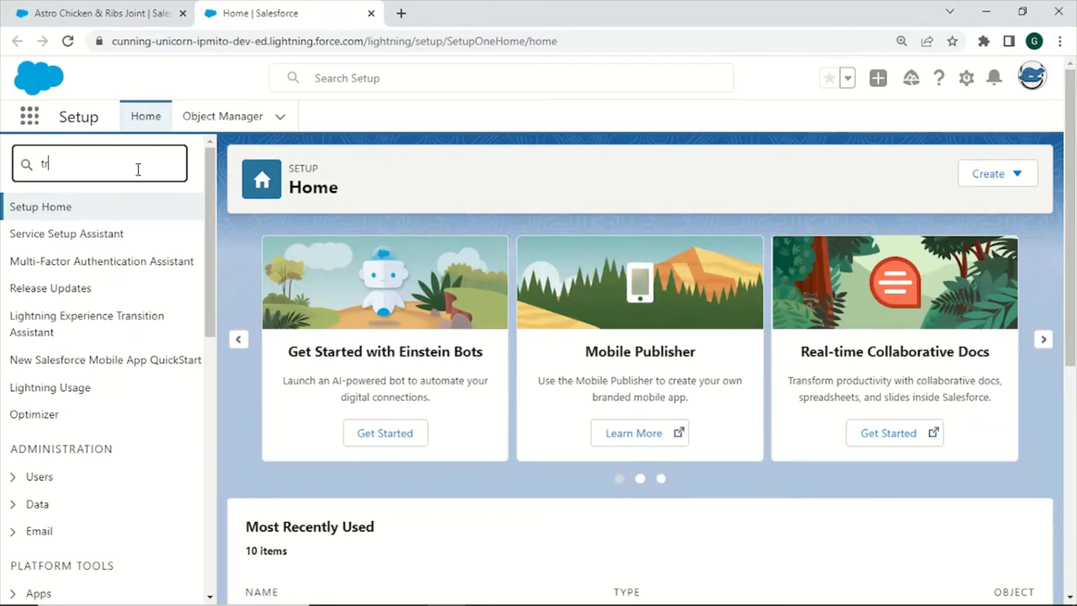
{"action": "type", "text": "anslate"}
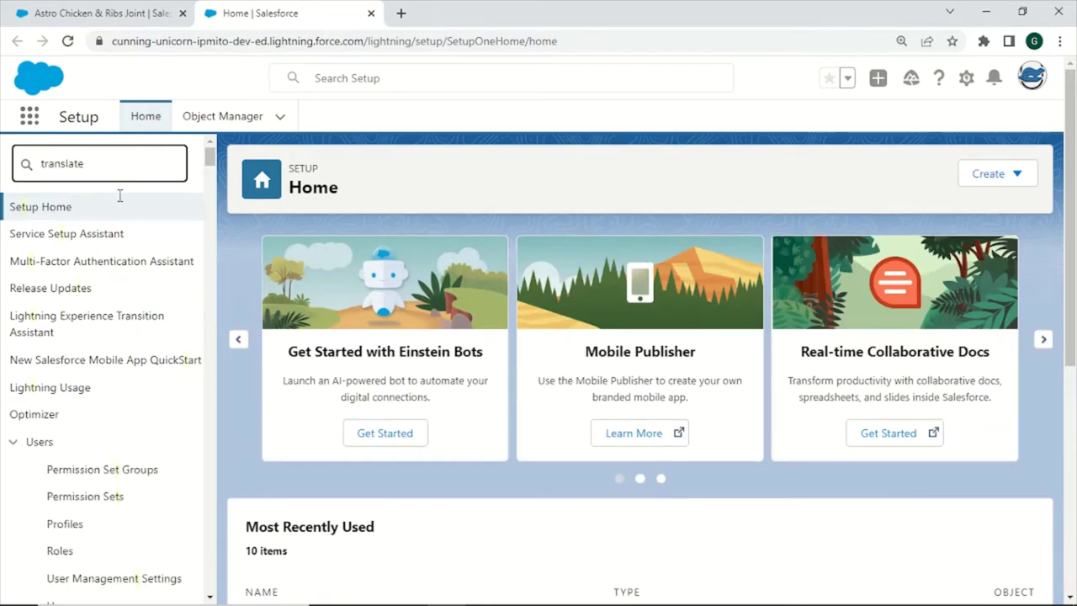
{"action": "left_click", "coordinate": [84, 262]}
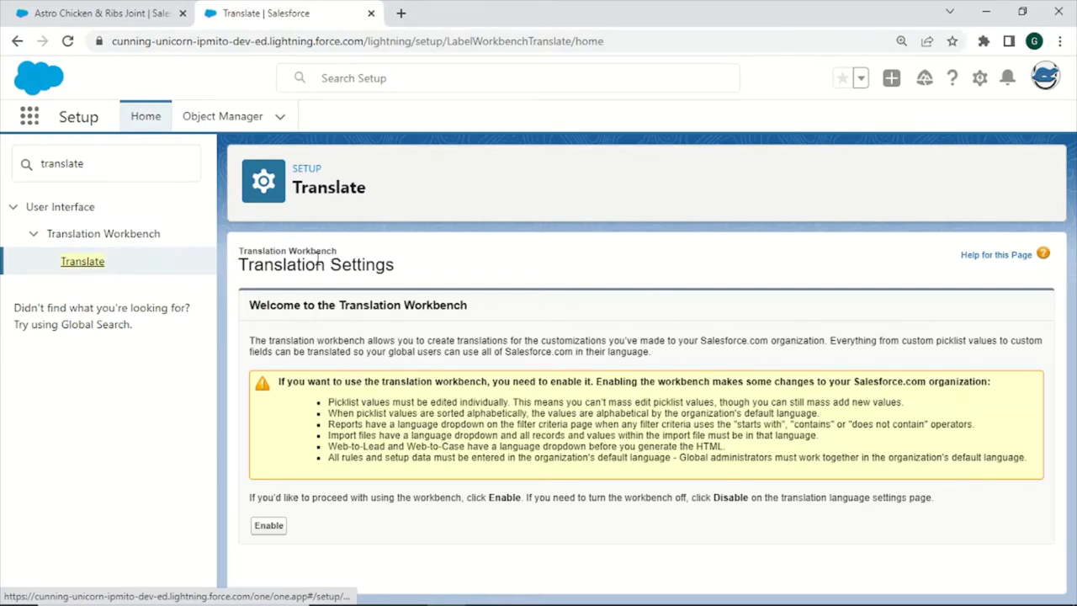
{"action": "left_click", "coordinate": [282, 530]}
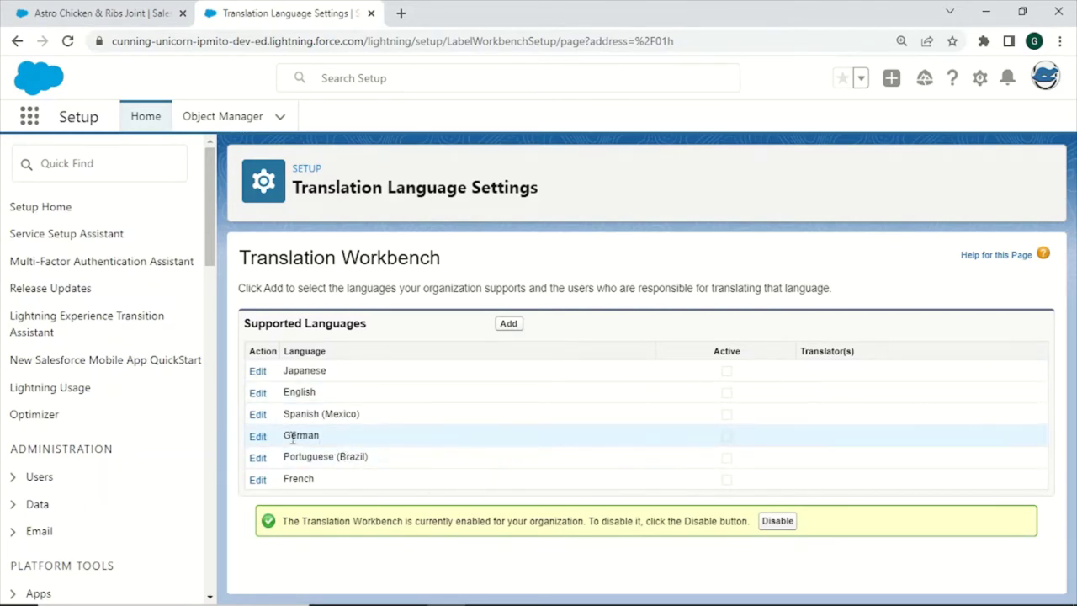
Activate German as a translation language, assign the German demo user as its translator, and save
{"action": "left_click", "coordinate": [259, 440]}
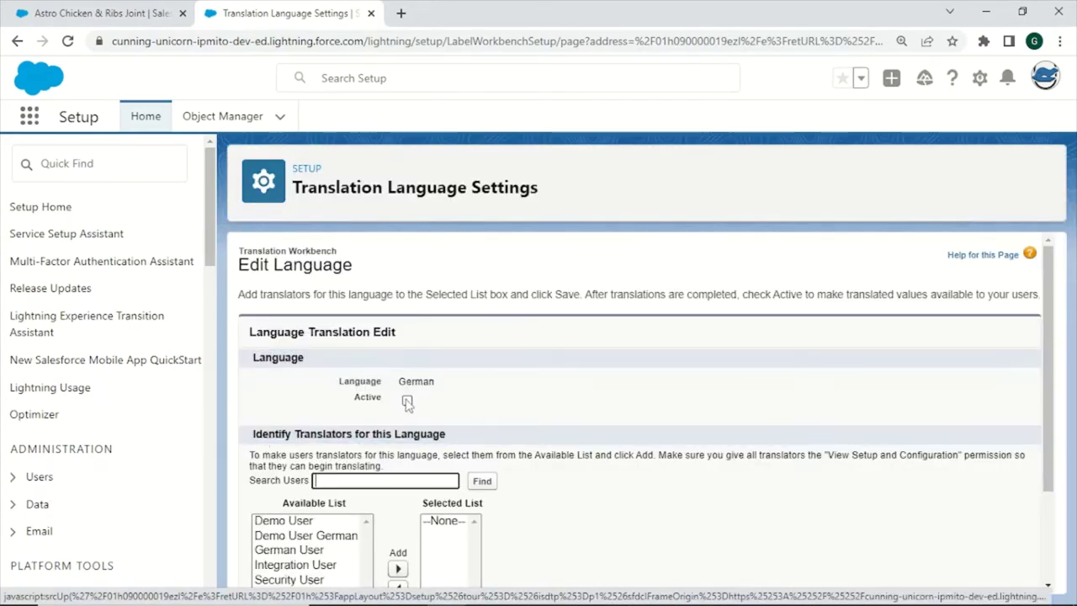
{"action": "left_click", "coordinate": [408, 401]}
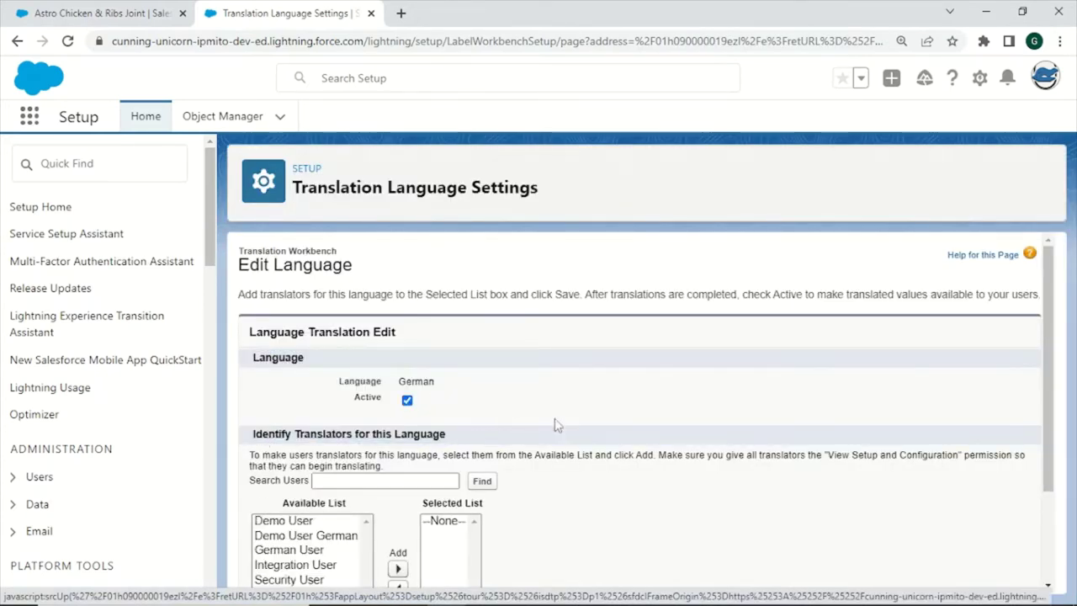
{"action": "scroll", "coordinate": [618, 450], "scroll_direction": "down", "scroll_amount": 1}
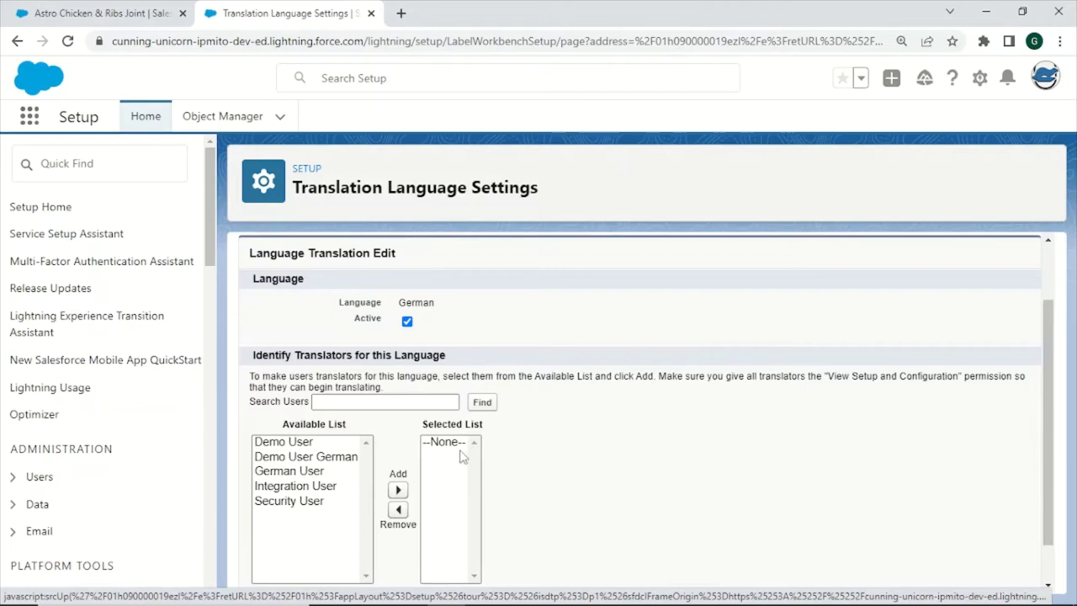
{"action": "left_click", "coordinate": [303, 461]}
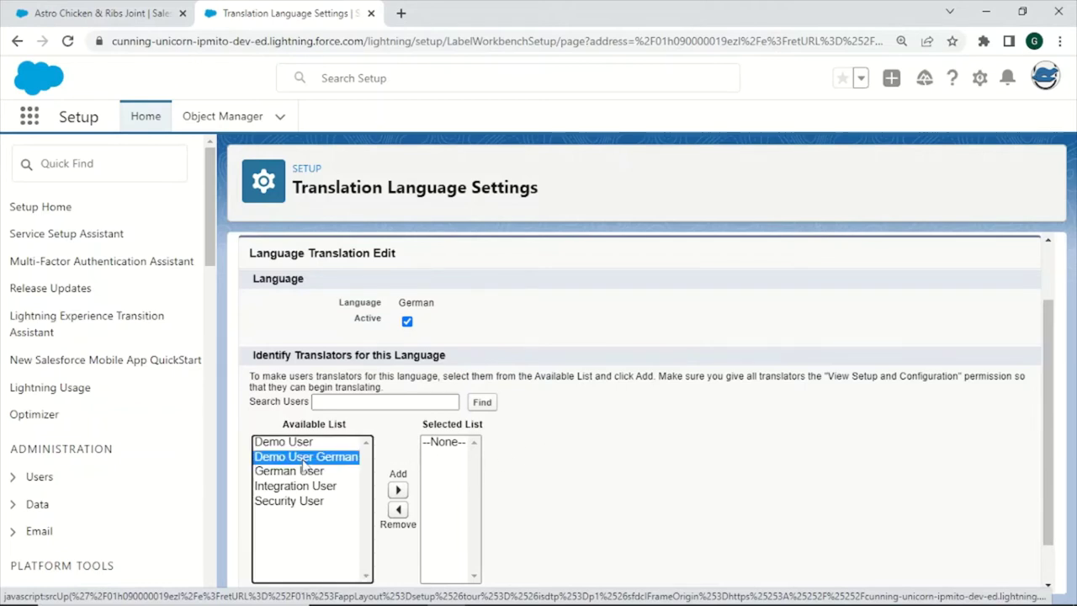
{"action": "left_click", "coordinate": [398, 491]}
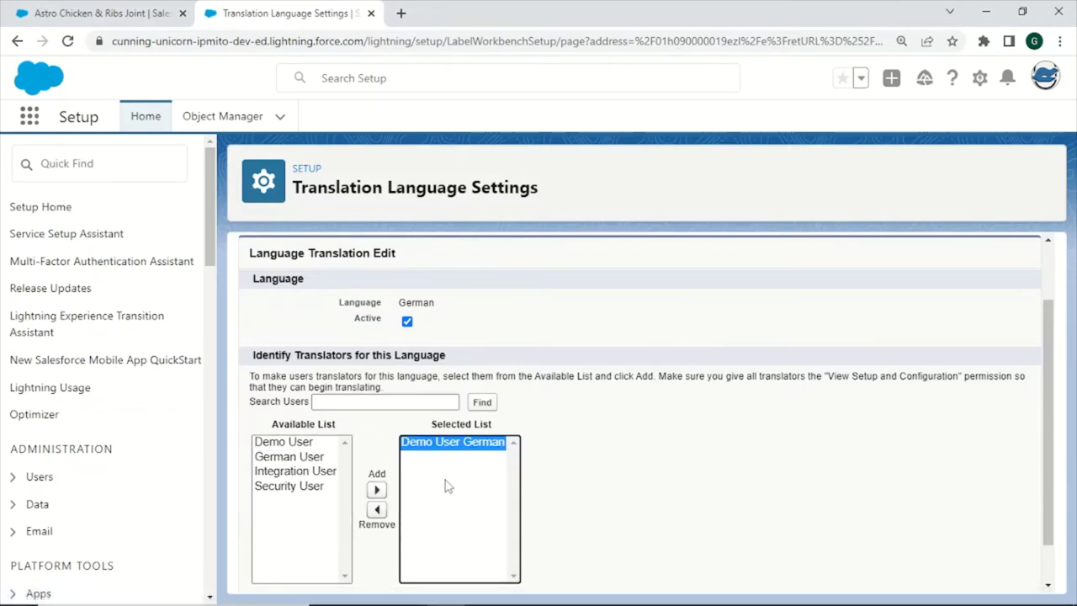
{"action": "scroll", "coordinate": [608, 467], "scroll_direction": "down", "scroll_amount": 1}
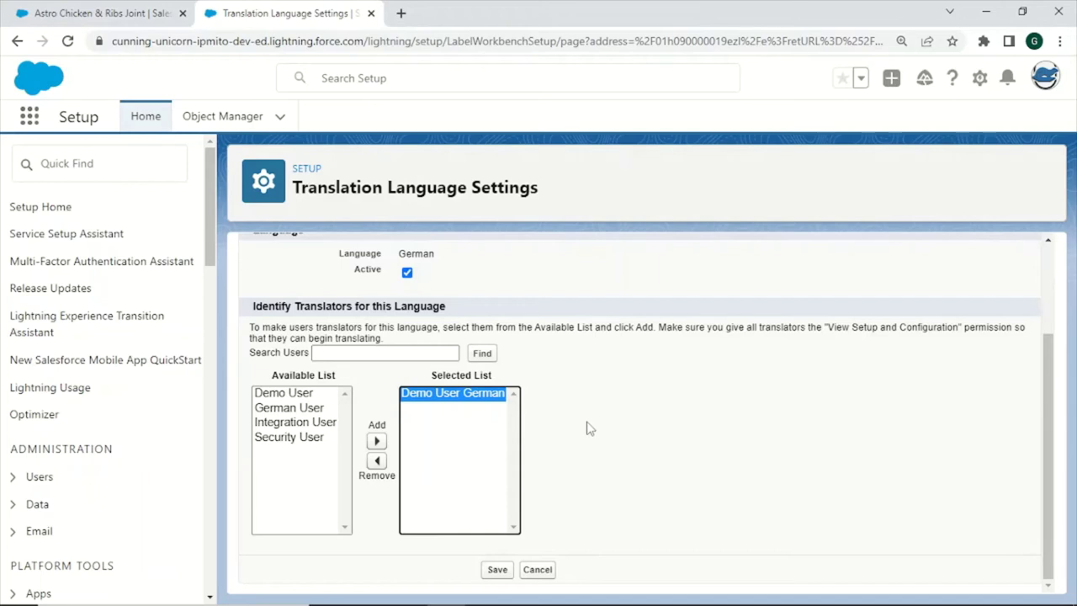
{"action": "left_click", "coordinate": [497, 569]}
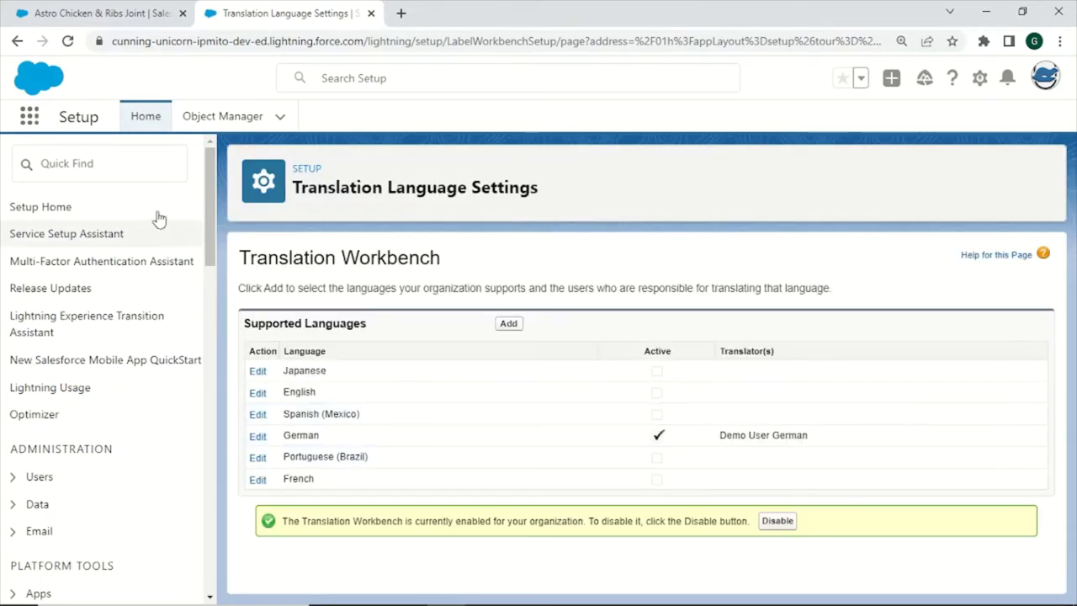
Open the Translate page in Setup and set the setup component to Picklist Value for German
{"action": "left_click", "coordinate": [130, 163]}
{"action": "type", "text": "tr"}
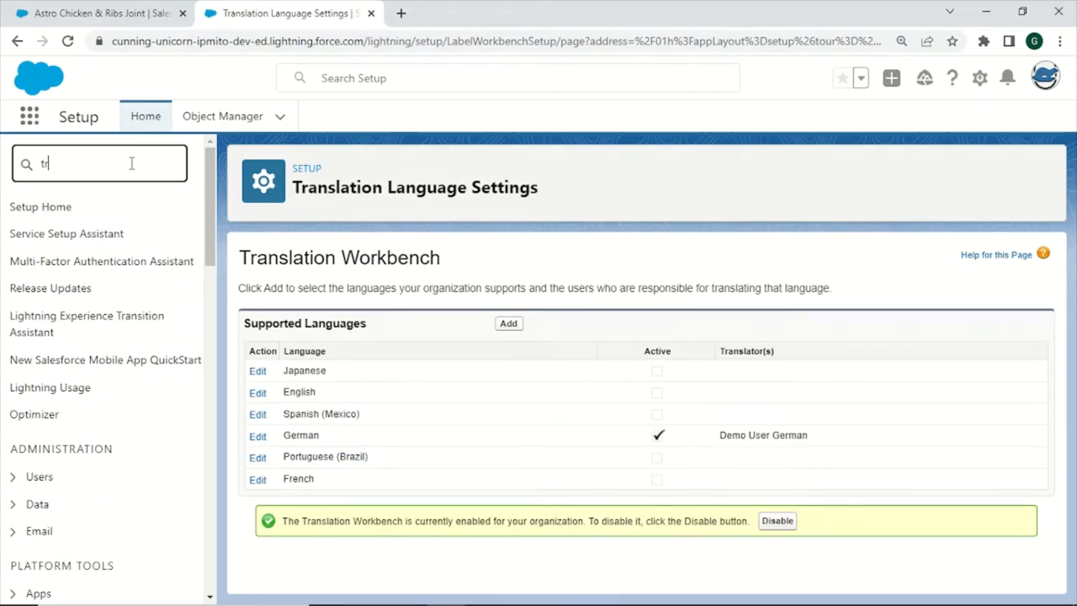
{"action": "type", "text": "anslate"}
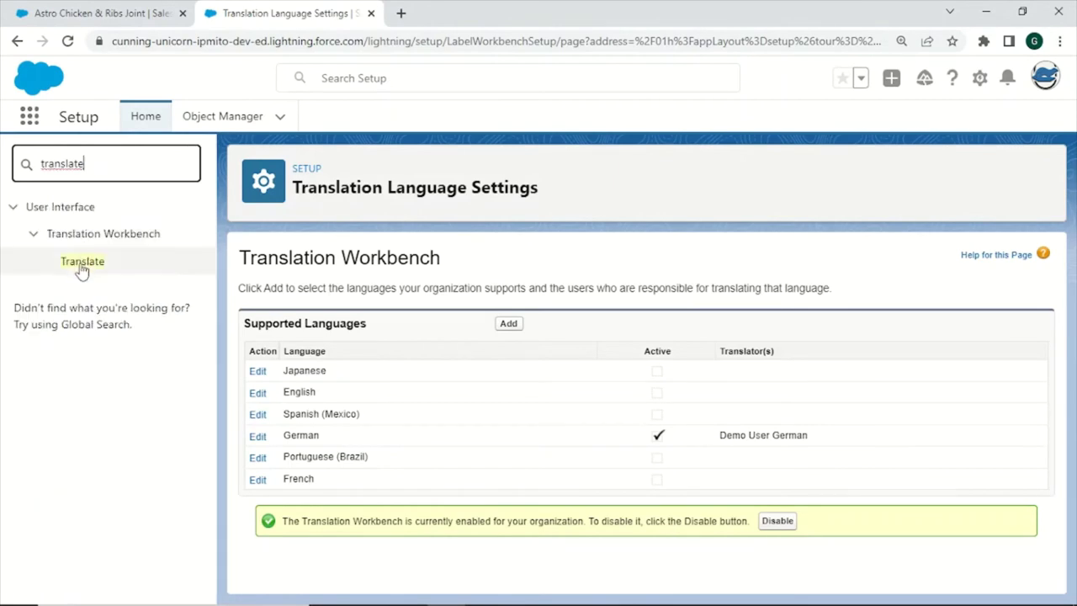
{"action": "left_click", "coordinate": [80, 264]}
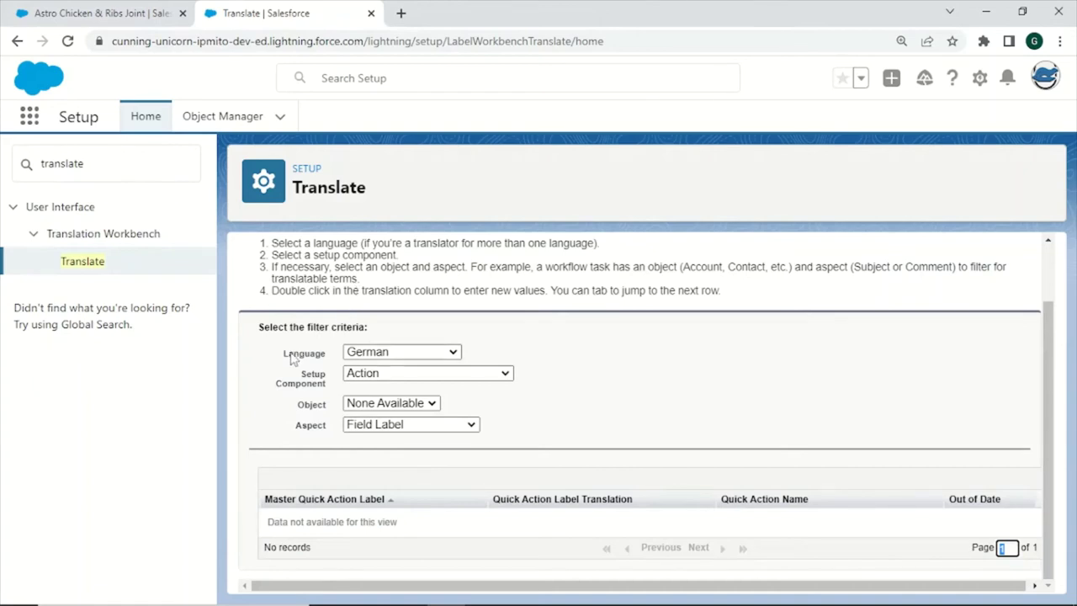
{"action": "left_click", "coordinate": [370, 372]}
{"action": "scroll", "coordinate": [385, 345], "scroll_direction": "down", "scroll_amount": 2}
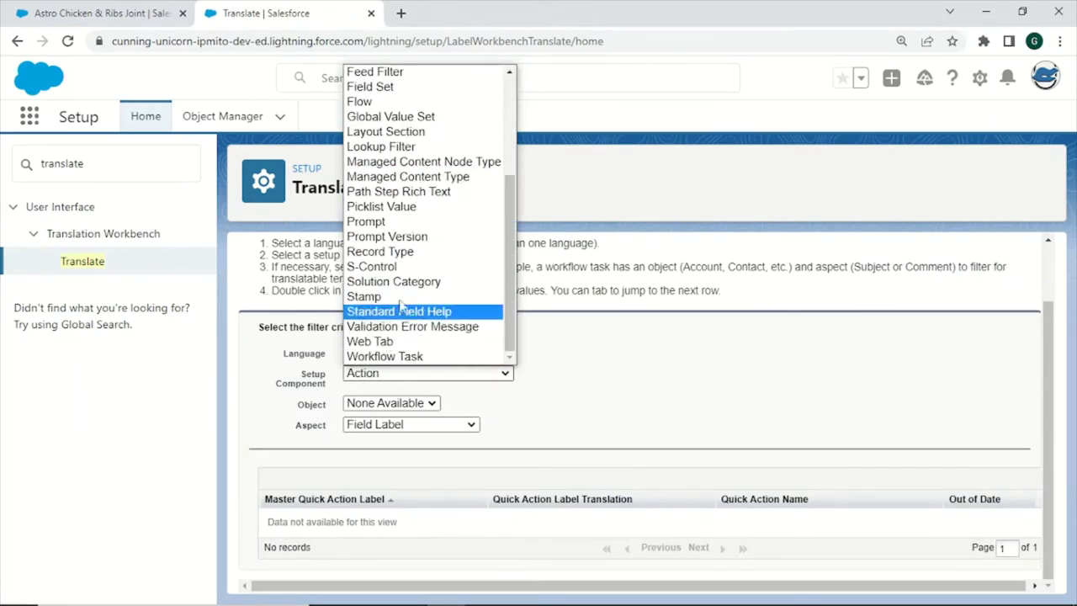
{"action": "left_click", "coordinate": [413, 207]}
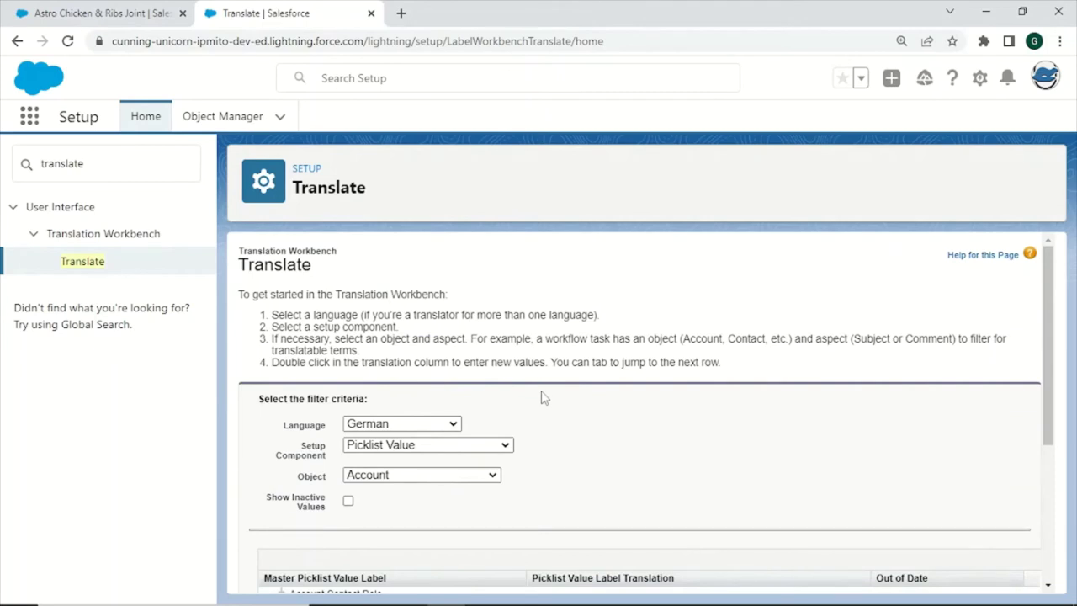
Translate the Cold value of the Account's Rating picklist as "Kalt" and save the translation
{"action": "scroll", "coordinate": [522, 479], "scroll_direction": "down", "scroll_amount": 1}
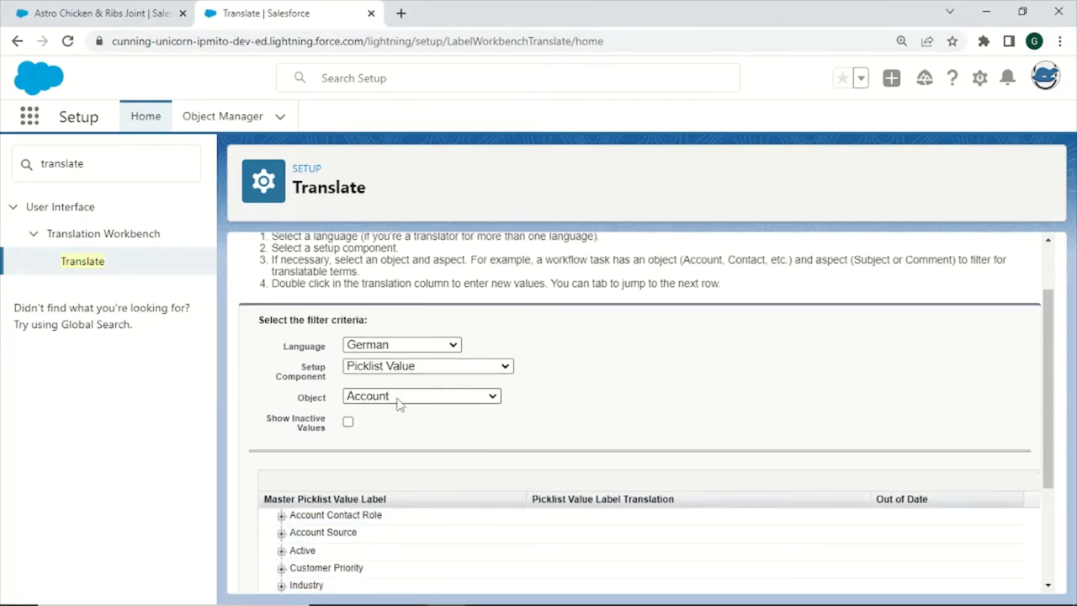
{"action": "scroll", "coordinate": [446, 429], "scroll_direction": "down", "scroll_amount": 2}
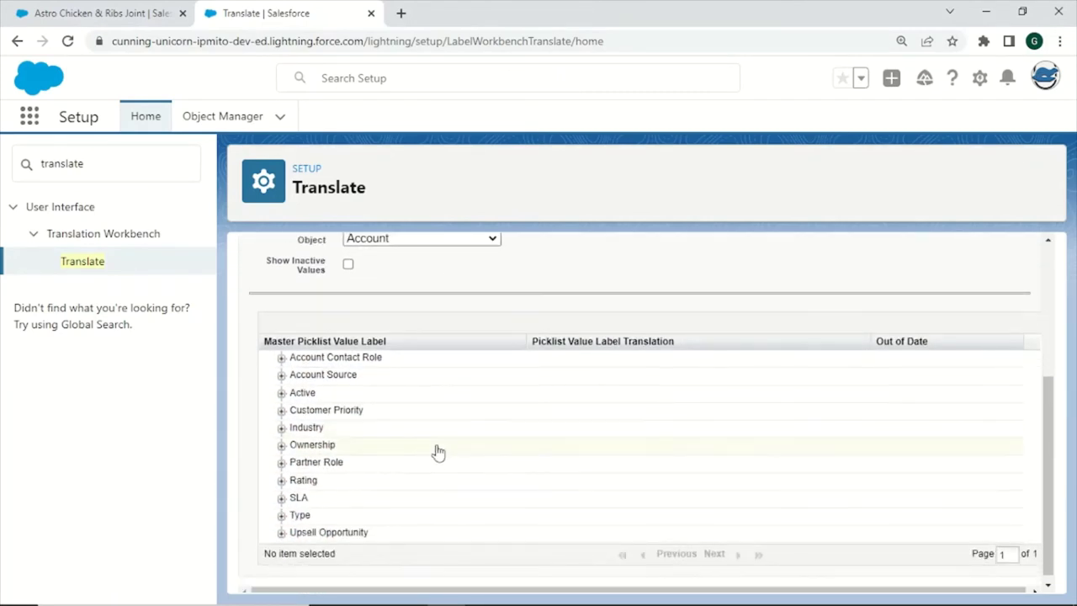
{"action": "left_click", "coordinate": [283, 483]}
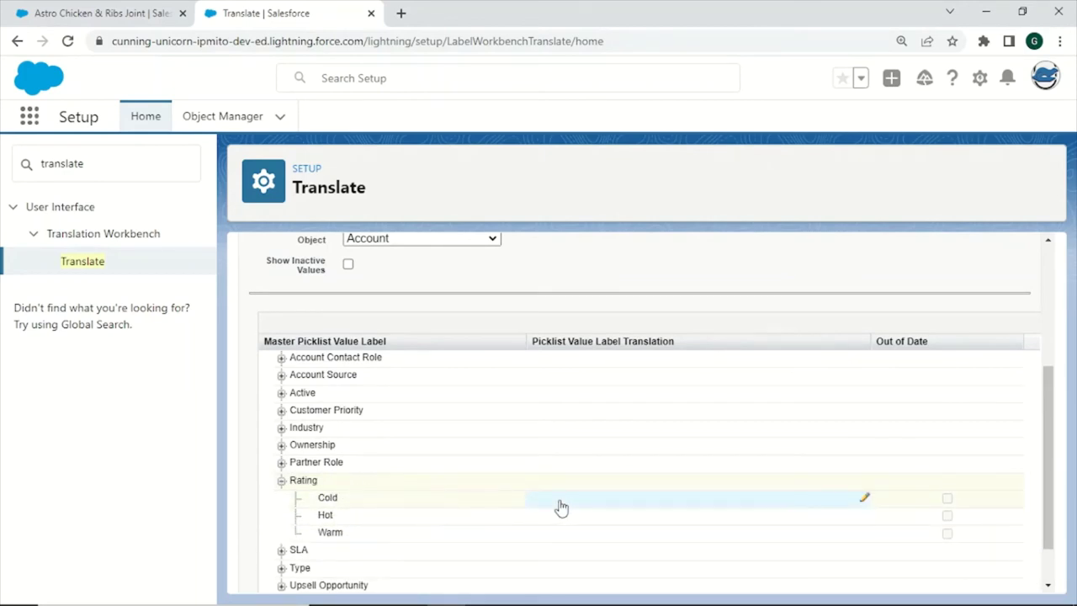
{"action": "double_click", "coordinate": [560, 502]}
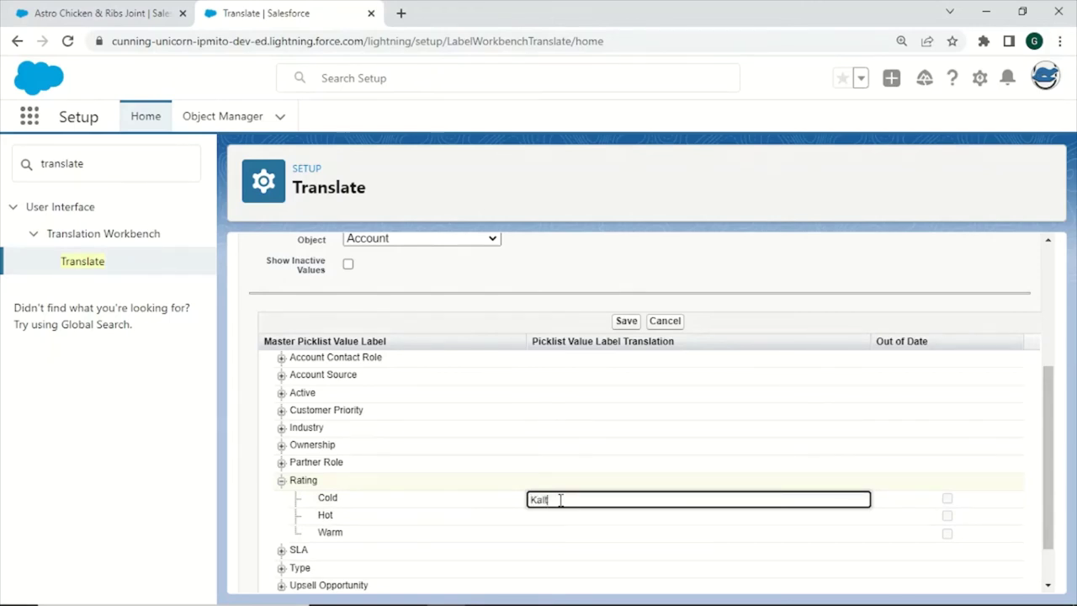
{"action": "type", "text": "Kalt"}
{"action": "left_click", "coordinate": [554, 522]}
{"action": "double_click", "coordinate": [555, 522]}
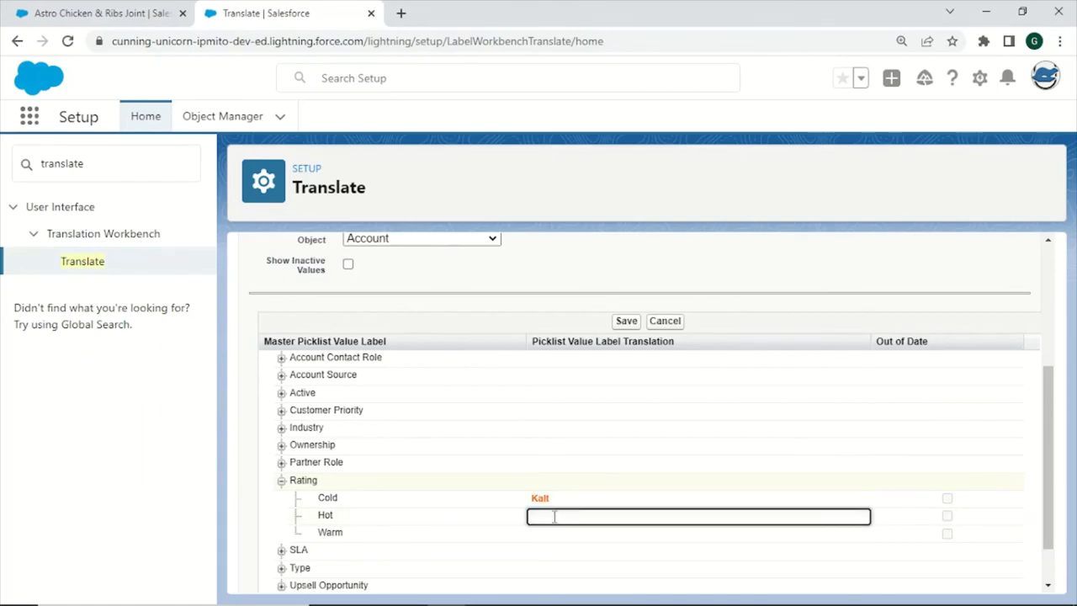
{"action": "left_click", "coordinate": [539, 538]}
{"action": "double_click", "coordinate": [541, 533]}
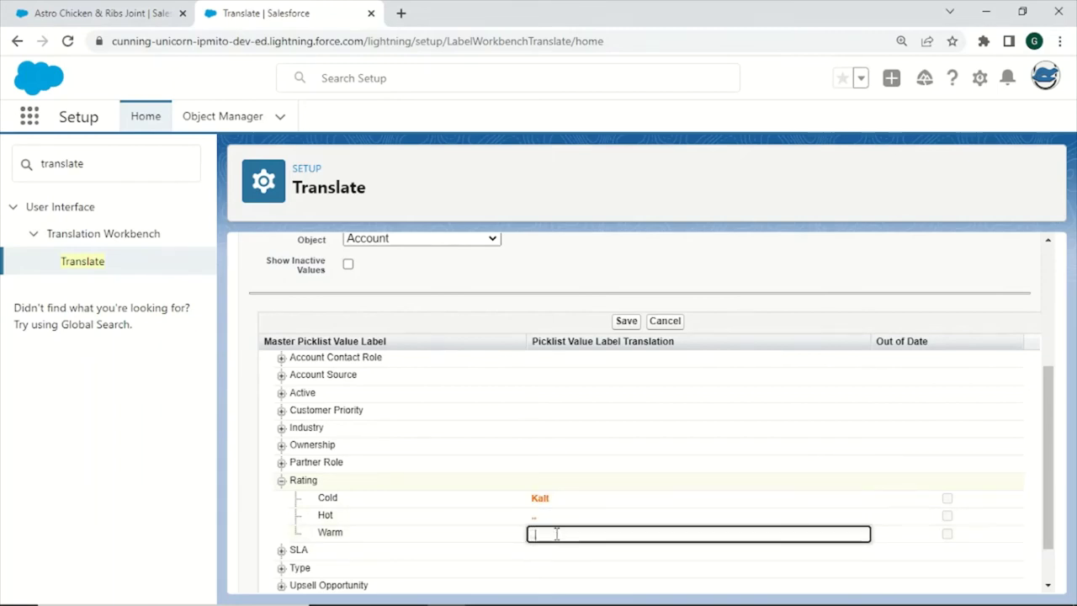
{"action": "scroll", "coordinate": [567, 509], "scroll_direction": "down", "scroll_amount": 2}
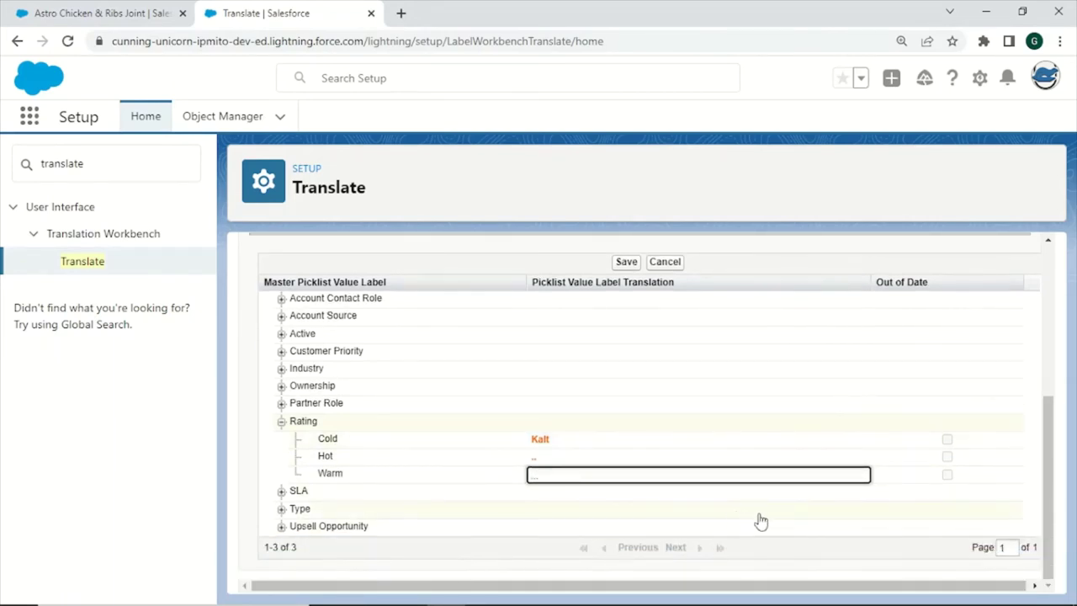
{"action": "scroll", "coordinate": [760, 522], "scroll_direction": "up", "scroll_amount": 3}
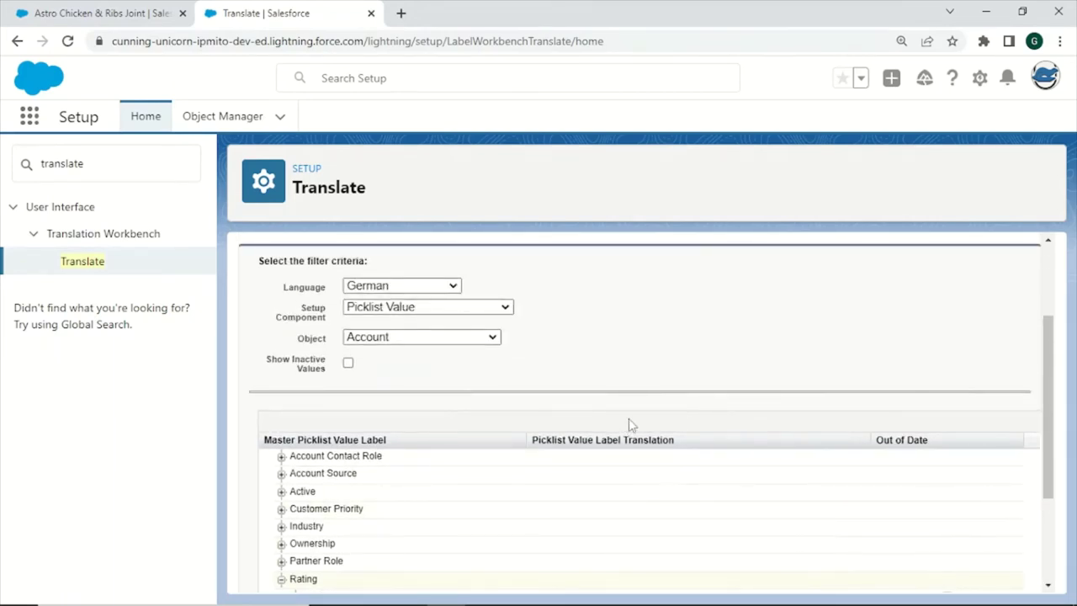
{"action": "left_click", "coordinate": [626, 418]}
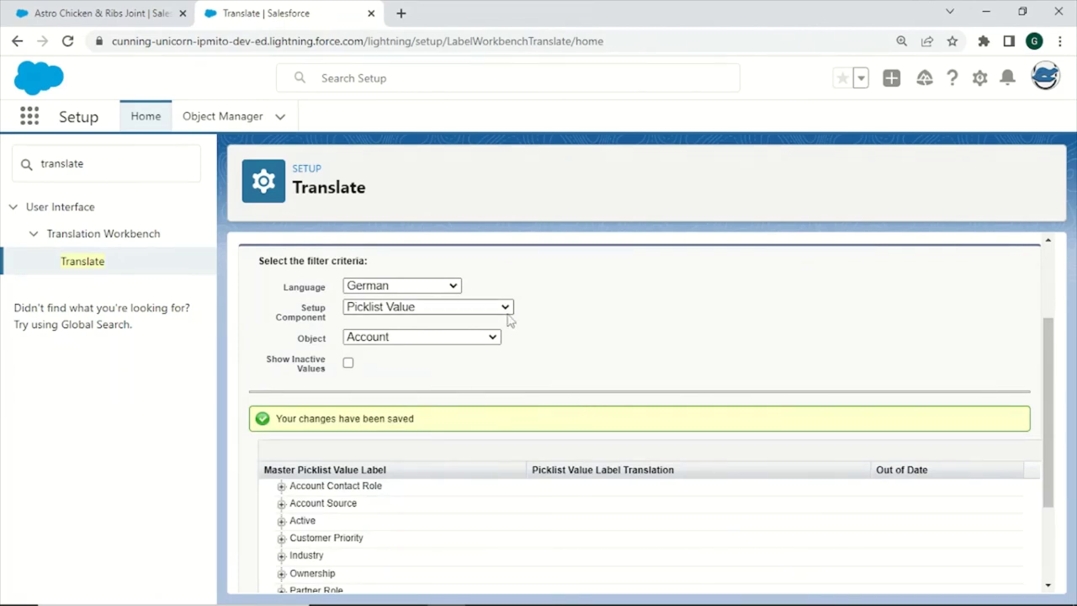
Switch the translation filter's setup component to Custom Field, with Account as object and Field Label as aspect
{"action": "scroll", "coordinate": [579, 351], "scroll_direction": "up", "scroll_amount": 1}
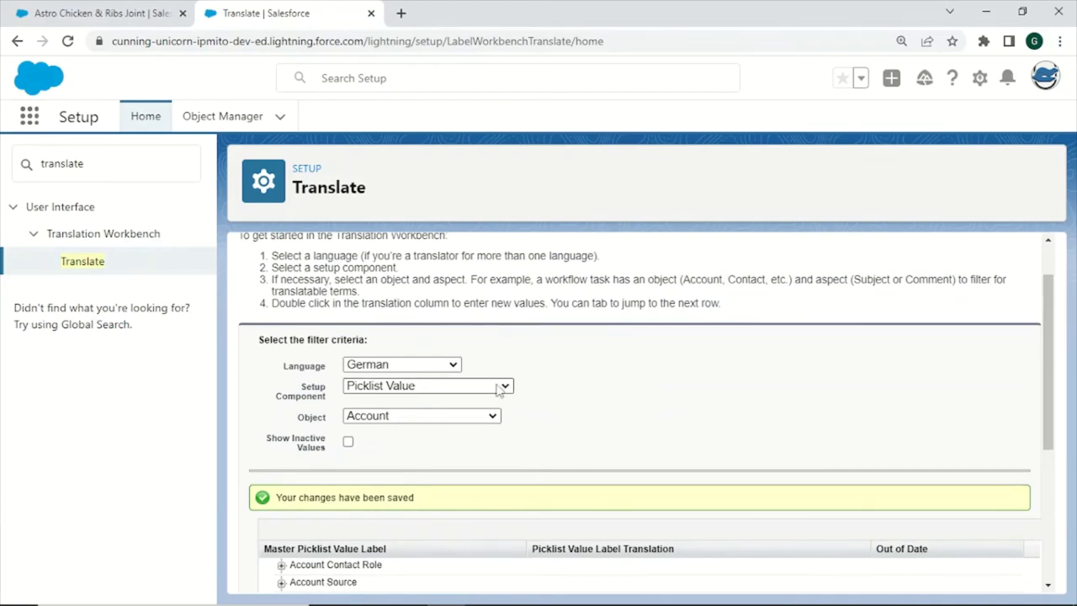
{"action": "left_click", "coordinate": [499, 390]}
{"action": "scroll", "coordinate": [429, 294], "scroll_direction": "up", "scroll_amount": 1}
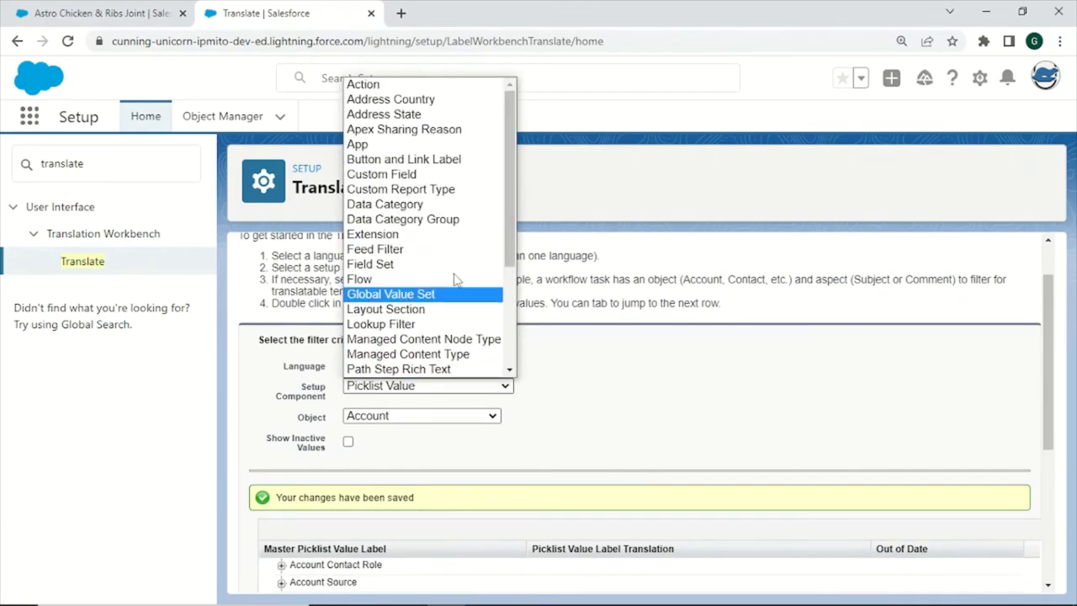
{"action": "left_click", "coordinate": [434, 182]}
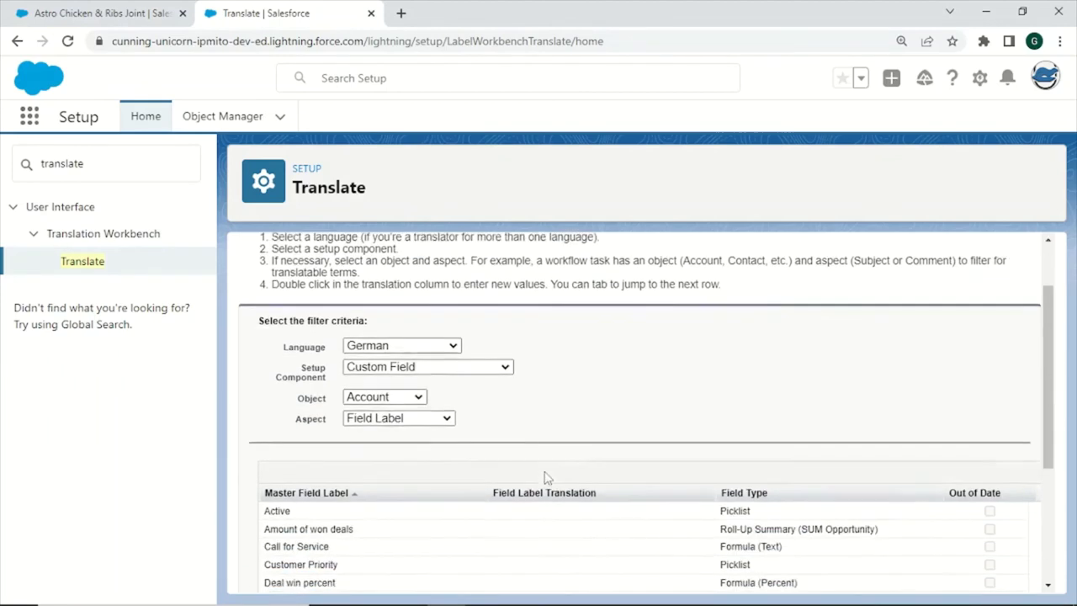
{"action": "scroll", "coordinate": [547, 471], "scroll_direction": "down", "scroll_amount": 2}
{"action": "left_click", "coordinate": [386, 344]}
{"action": "left_click", "coordinate": [386, 345]}
Translate the label of Demo English Field as "Demo German Field" and save it
{"action": "scroll", "coordinate": [630, 342], "scroll_direction": "down", "scroll_amount": 2}
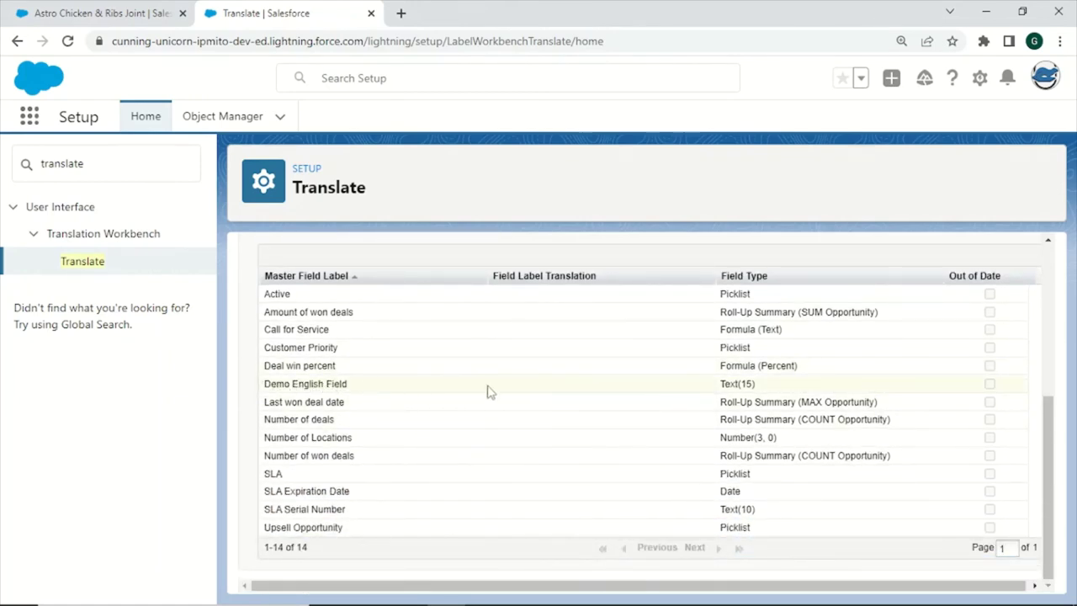
{"action": "double_click", "coordinate": [535, 391]}
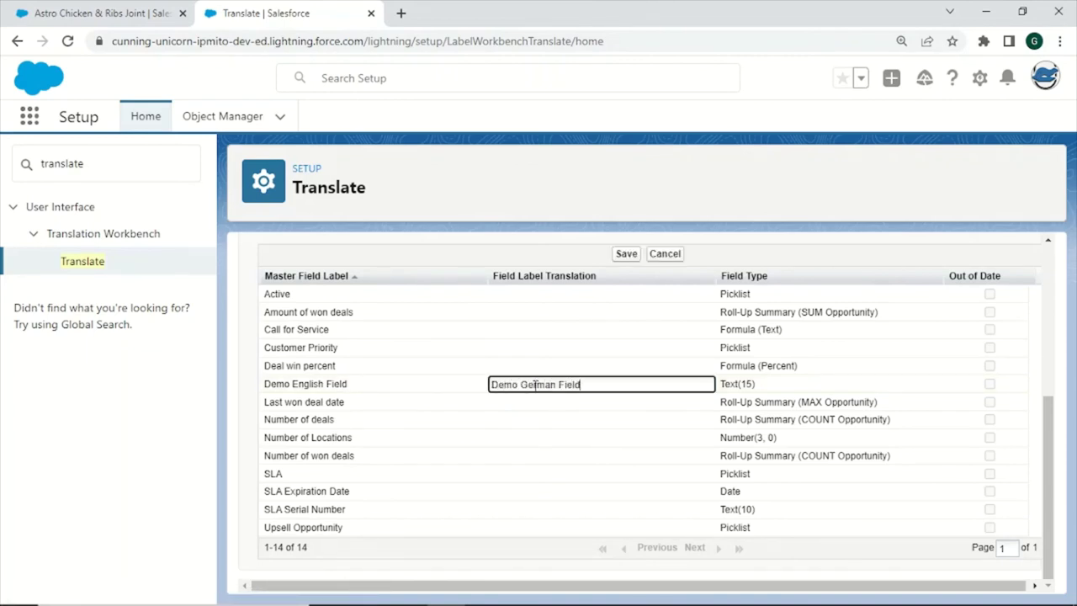
{"action": "left_click", "coordinate": [626, 254]}
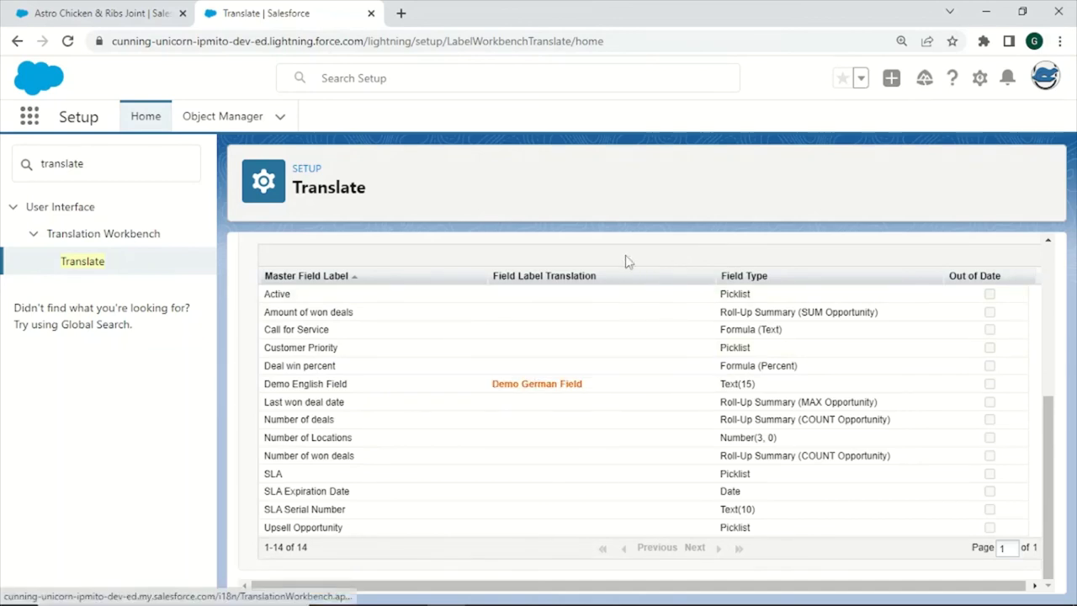